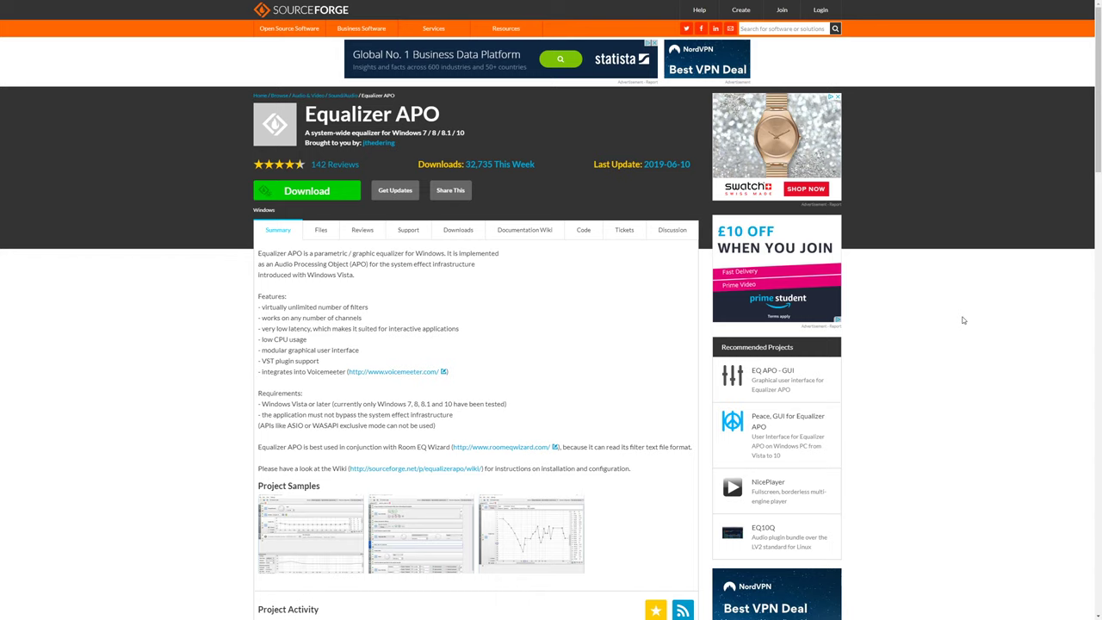
Download the EqualizerAPO32-1.2.1.exe installer from the SourceForge project's file list.
{"action": "left_click", "coordinate": [323, 191]}
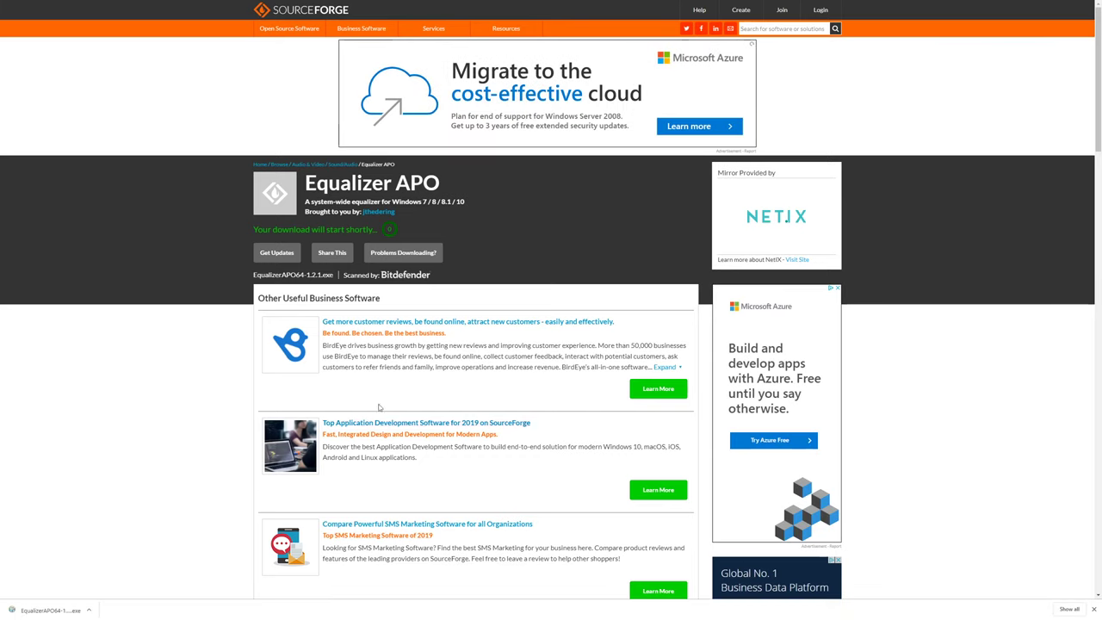
{"action": "left_click", "coordinate": [419, 253]}
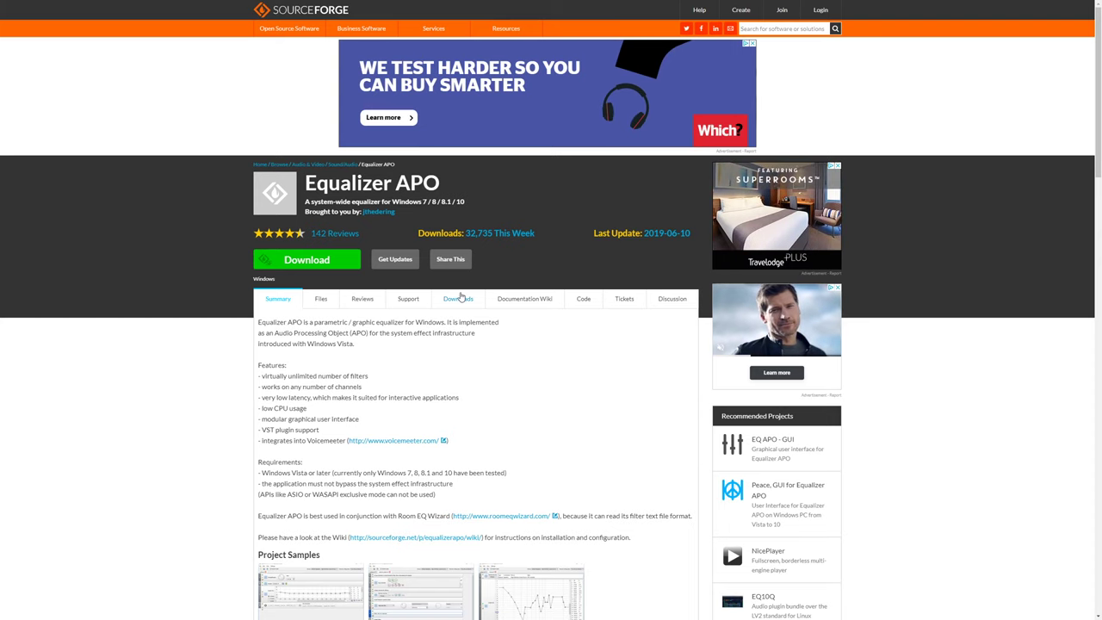
{"action": "left_click", "coordinate": [457, 299]}
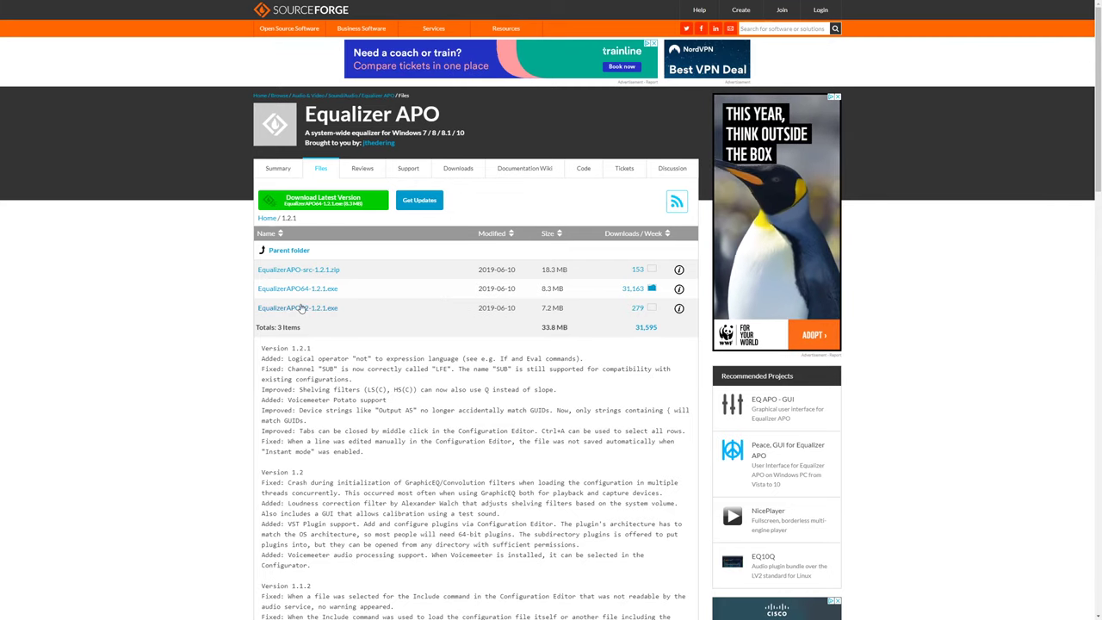
{"action": "left_click", "coordinate": [294, 310]}
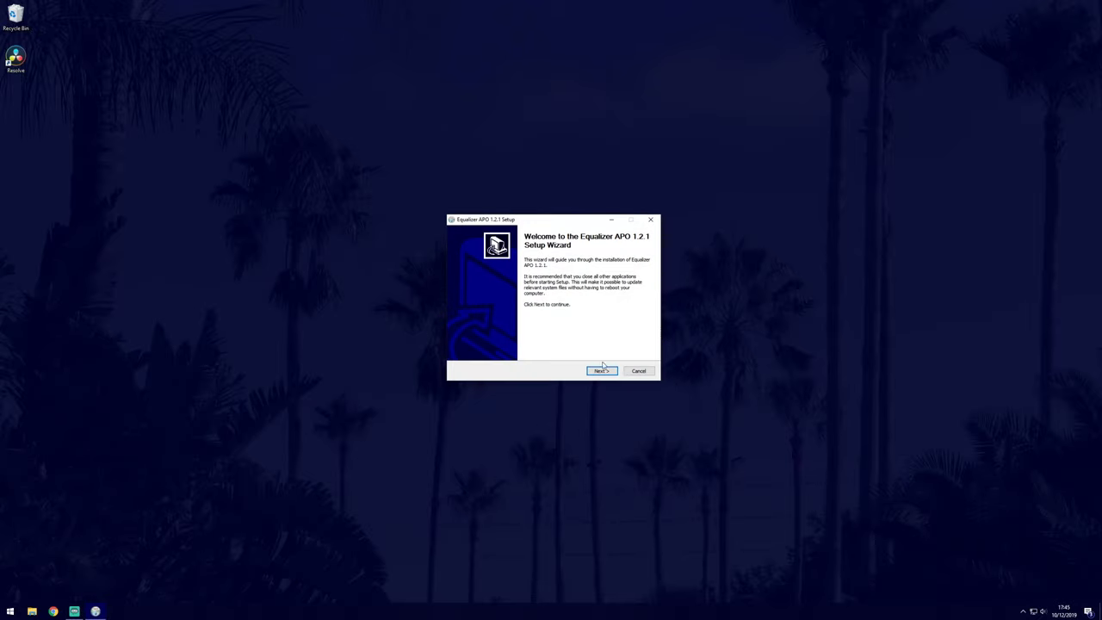
Accept the licence and install into C:\Program Files\EqualizerAPO with the default Start Menu folder.
{"action": "left_click", "coordinate": [604, 372]}
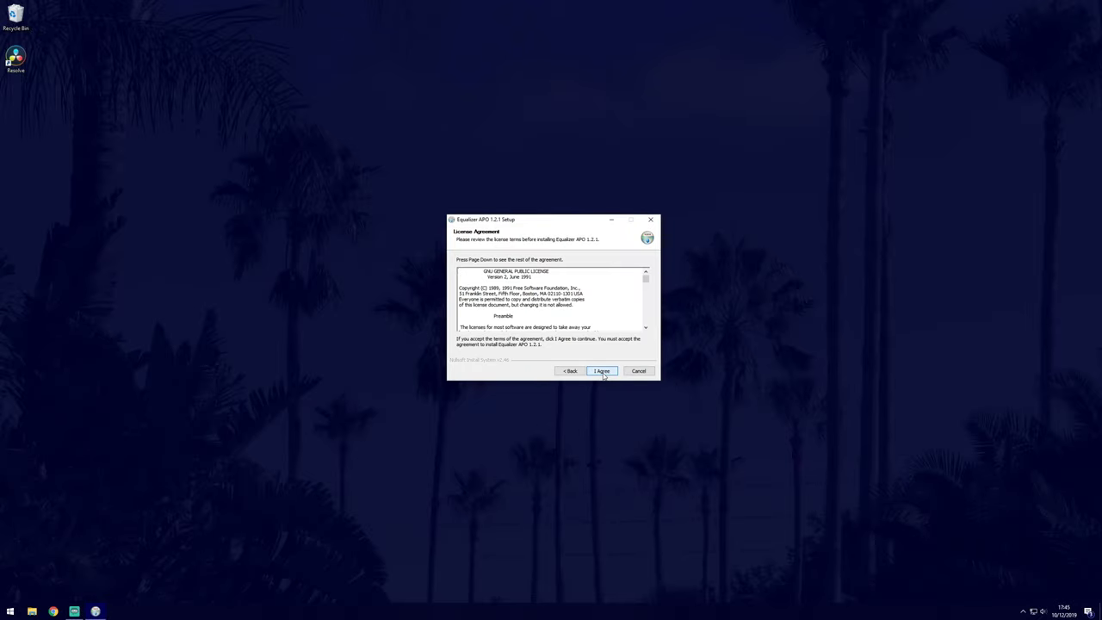
{"action": "left_click", "coordinate": [602, 371]}
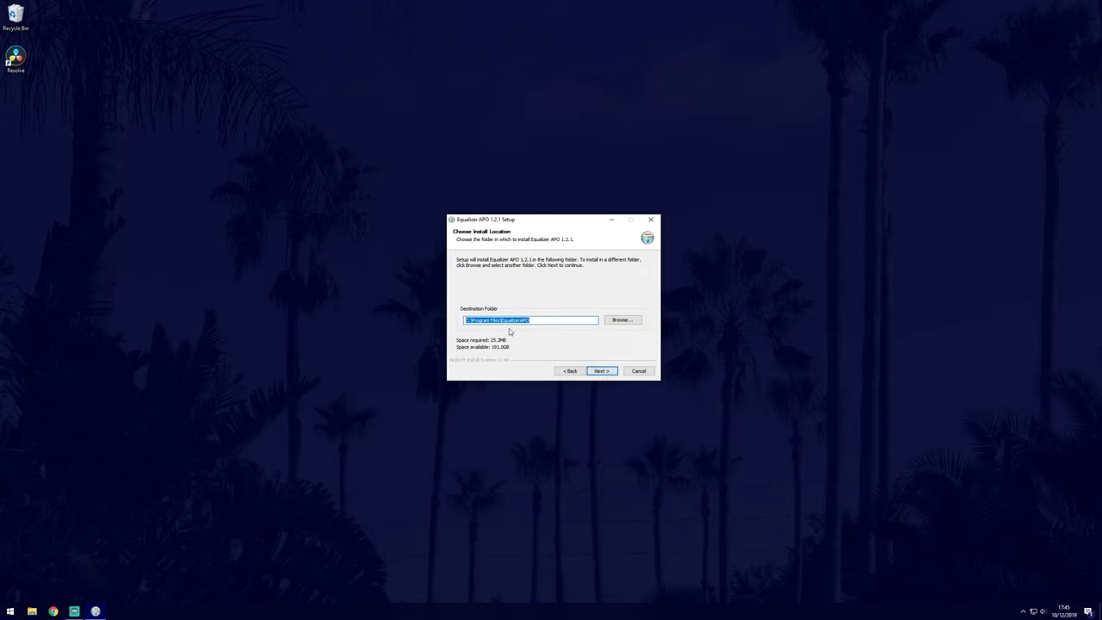
{"action": "left_click", "coordinate": [548, 322]}
{"action": "left_click", "coordinate": [600, 371]}
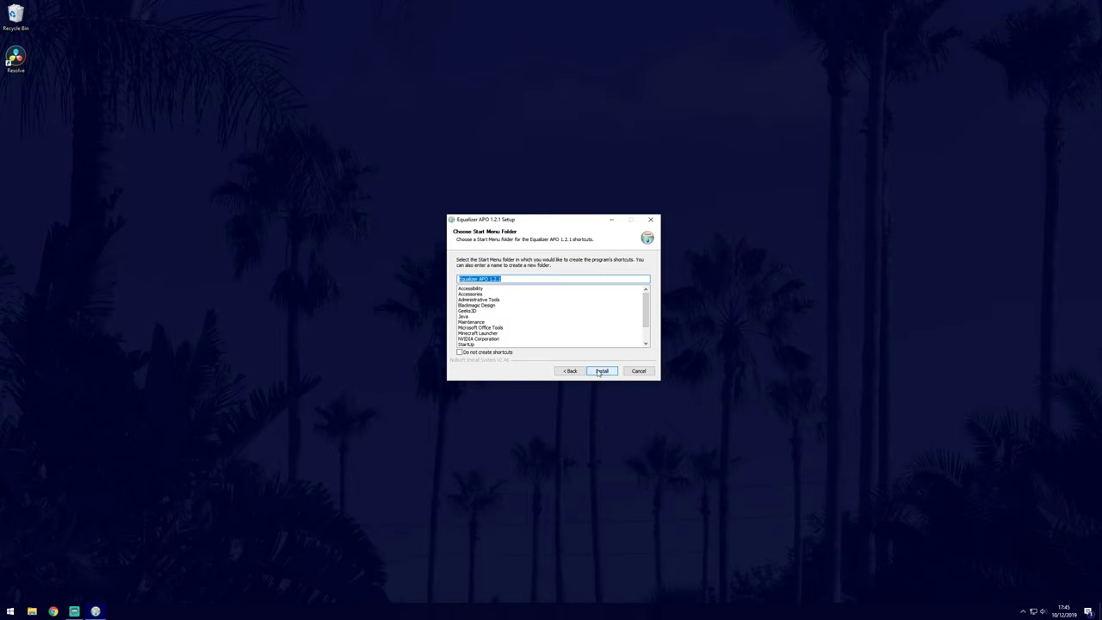
{"action": "left_click", "coordinate": [600, 372]}
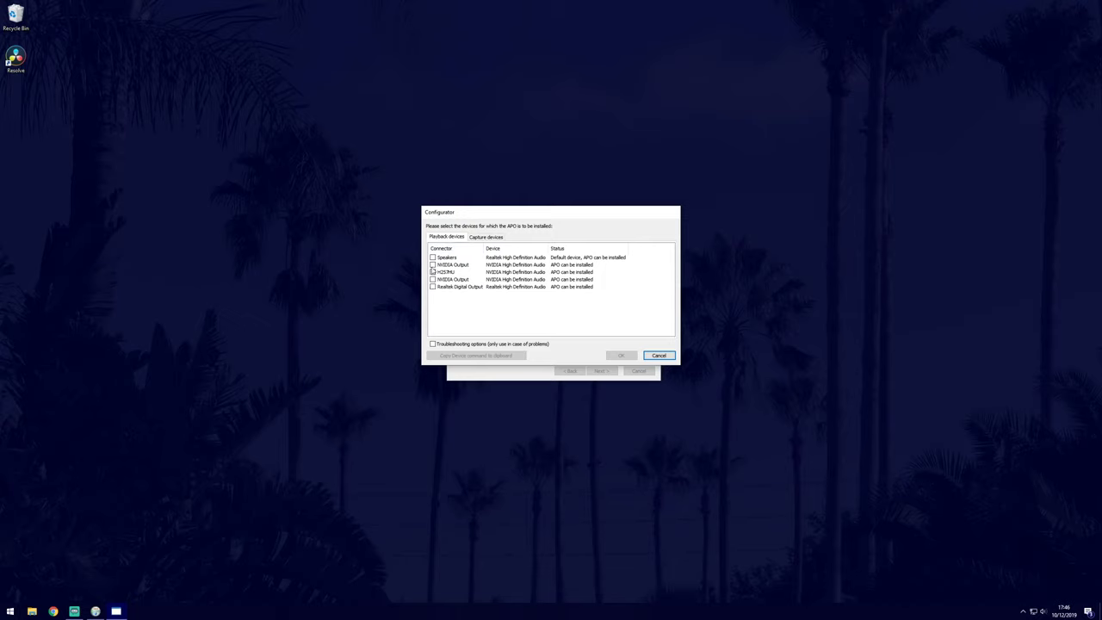
Tick all five playback devices: Speakers, both NVIDIA Outputs, H257HU and Realtek Digital Output.
{"action": "left_click", "coordinate": [432, 258]}
{"action": "left_click", "coordinate": [432, 264]}
{"action": "left_click", "coordinate": [432, 272]}
{"action": "left_click", "coordinate": [433, 272]}
{"action": "left_click", "coordinate": [432, 279]}
{"action": "left_click", "coordinate": [433, 287]}
{"action": "left_click", "coordinate": [433, 272]}
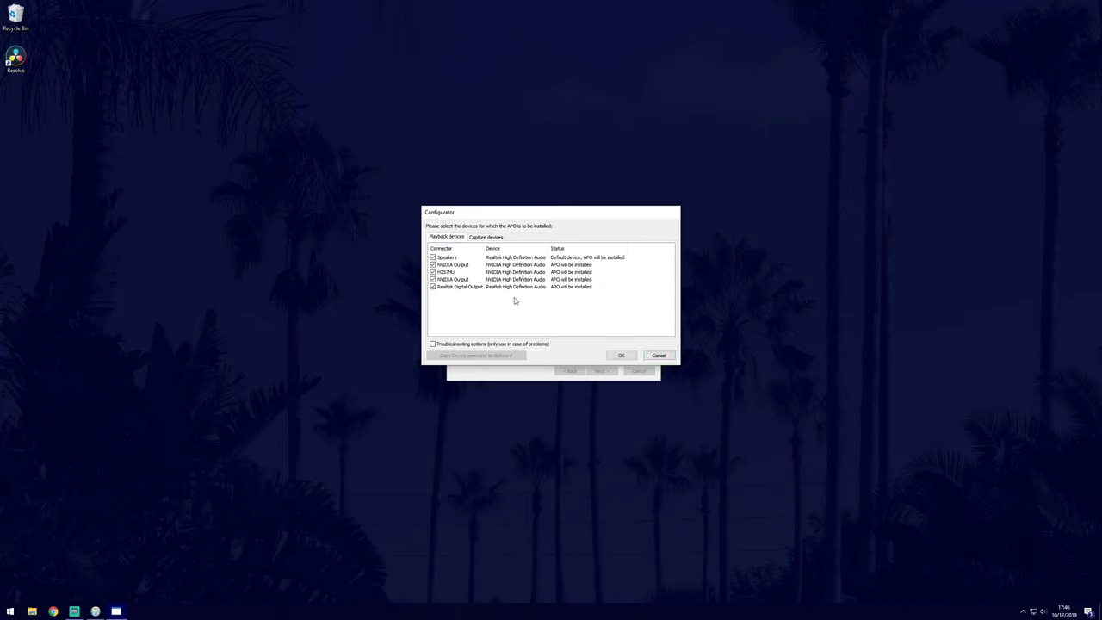
{"action": "left_click", "coordinate": [433, 287]}
{"action": "left_click", "coordinate": [433, 280]}
{"action": "left_click", "coordinate": [432, 272]}
{"action": "left_click", "coordinate": [432, 264]}
{"action": "left_click", "coordinate": [433, 258]}
{"action": "left_click", "coordinate": [432, 258]}
{"action": "left_click", "coordinate": [432, 265]}
{"action": "left_click", "coordinate": [432, 273]}
{"action": "left_click", "coordinate": [432, 279]}
{"action": "left_click", "coordinate": [432, 286]}
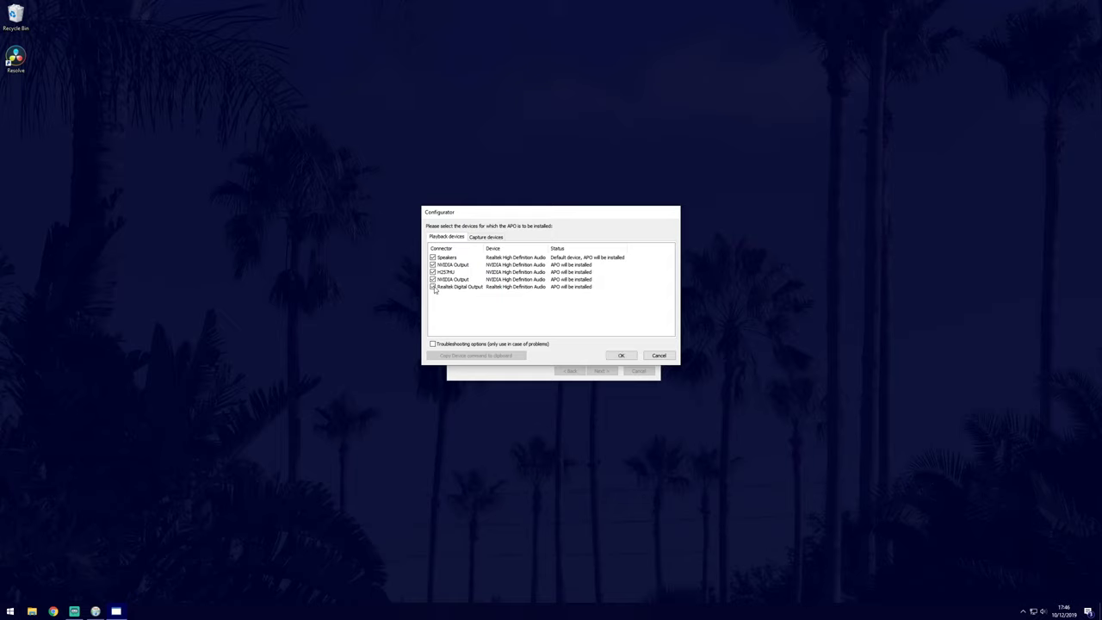
Confirm the device selection and finish setup, choosing to reboot manually later.
{"action": "left_click", "coordinate": [621, 356]}
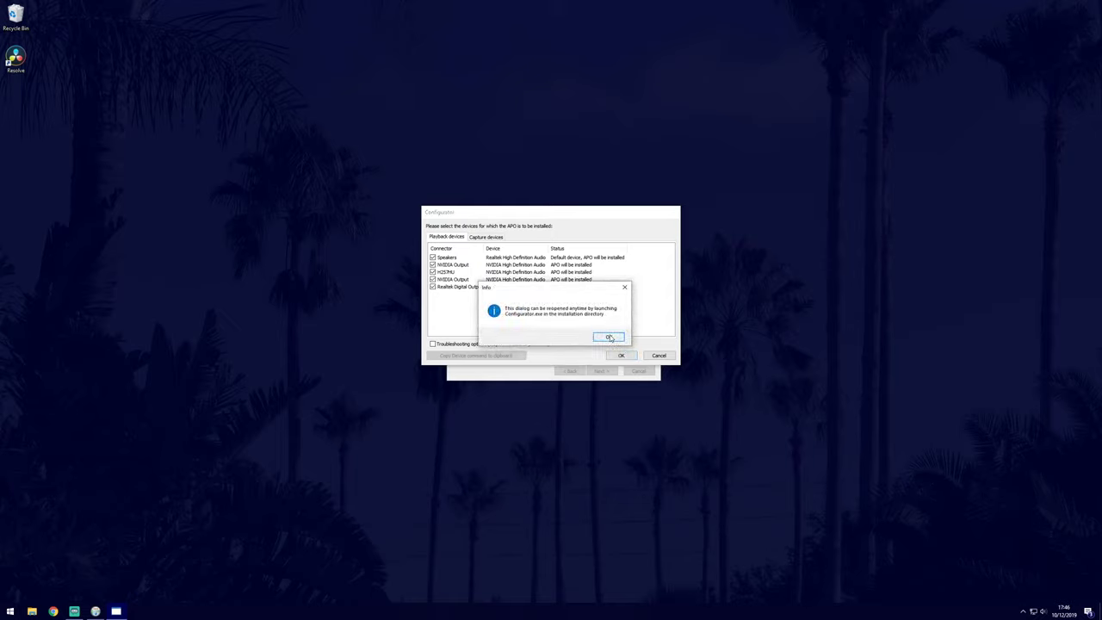
{"action": "left_click", "coordinate": [609, 337]}
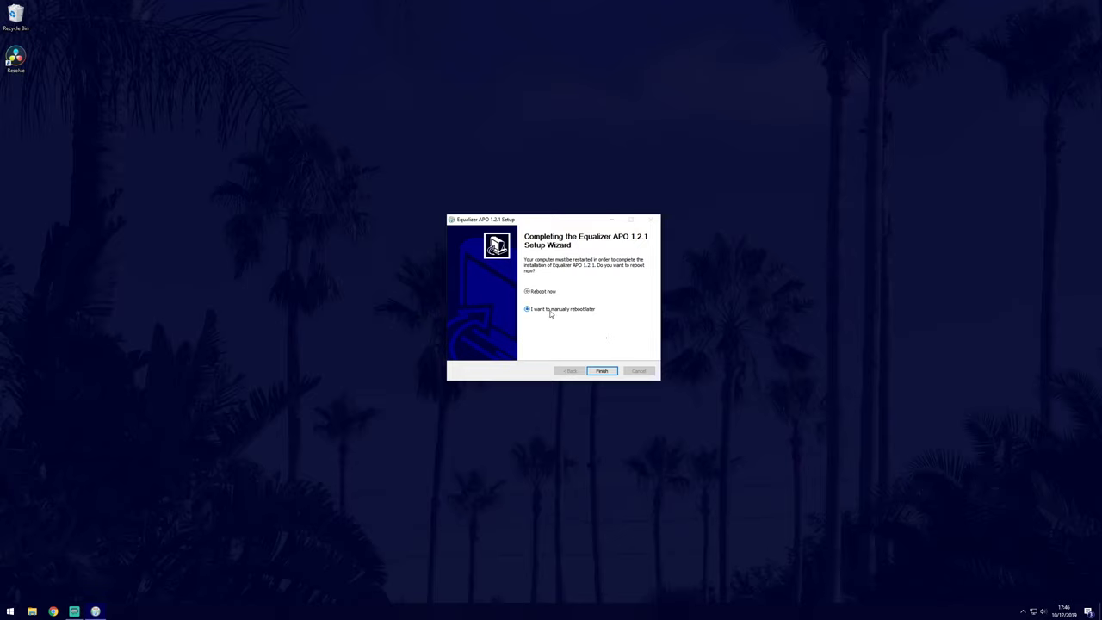
{"action": "left_click", "coordinate": [602, 371]}
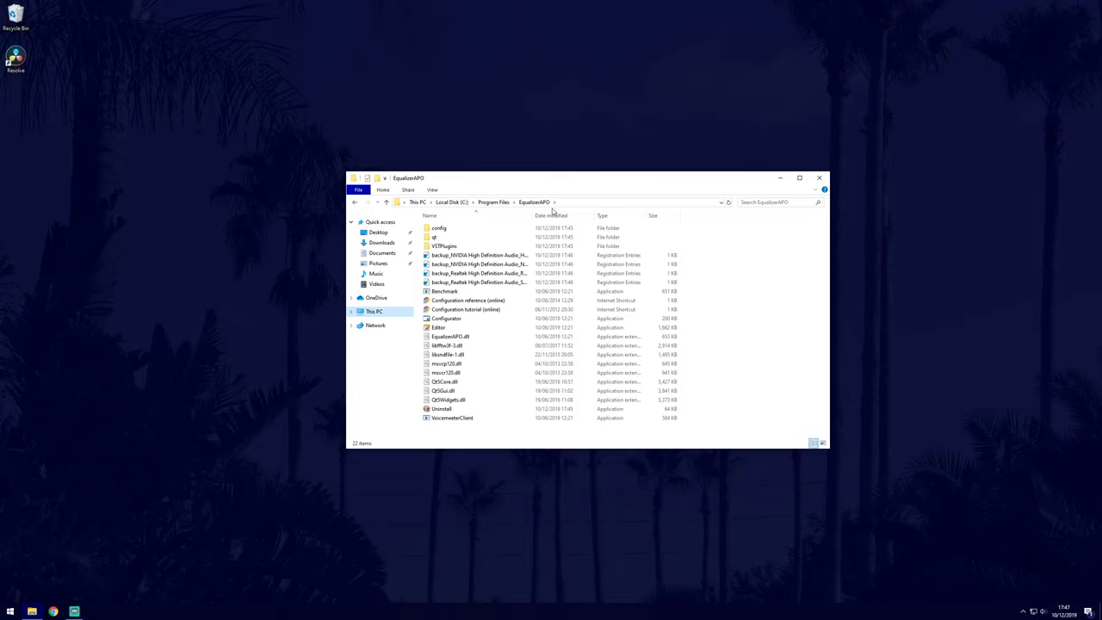
Open the Configuration Editor on config.txt, widen its window, and keep Default (Speakers) as device.
{"action": "double_click", "coordinate": [438, 327]}
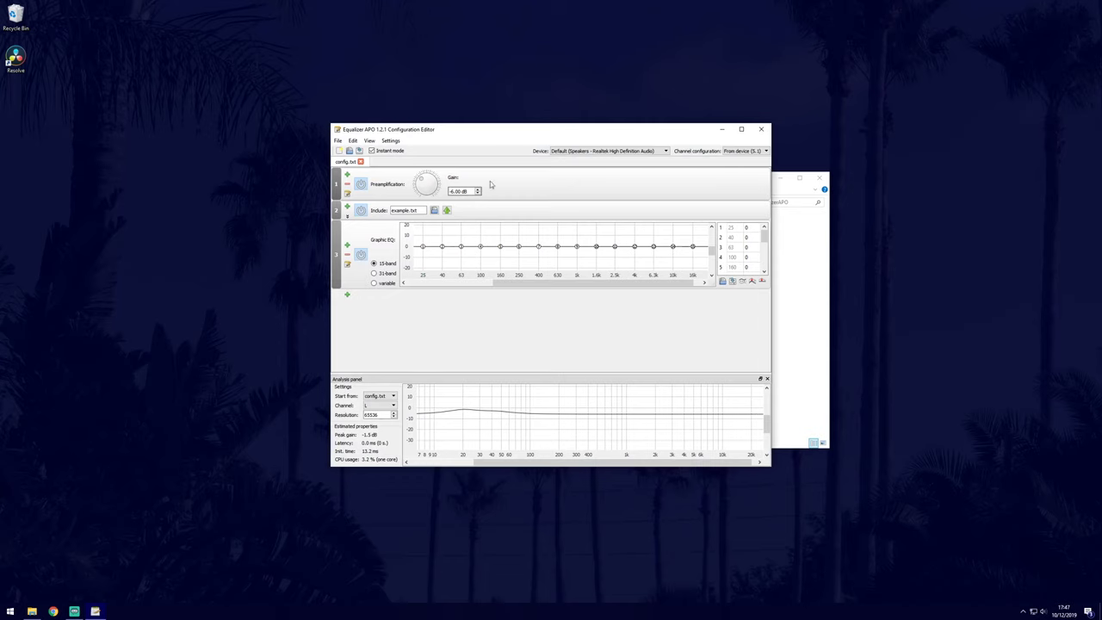
{"action": "left_click_drag", "start_coordinate": [549, 128], "coordinate": [558, 107]}
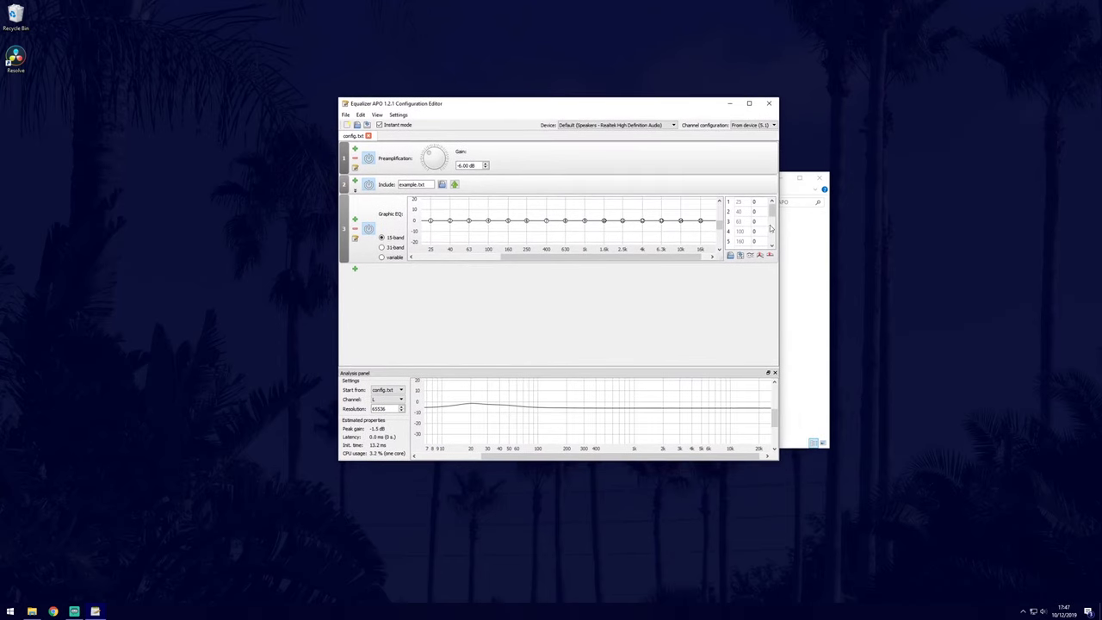
{"action": "left_click_drag", "start_coordinate": [779, 193], "coordinate": [895, 195]}
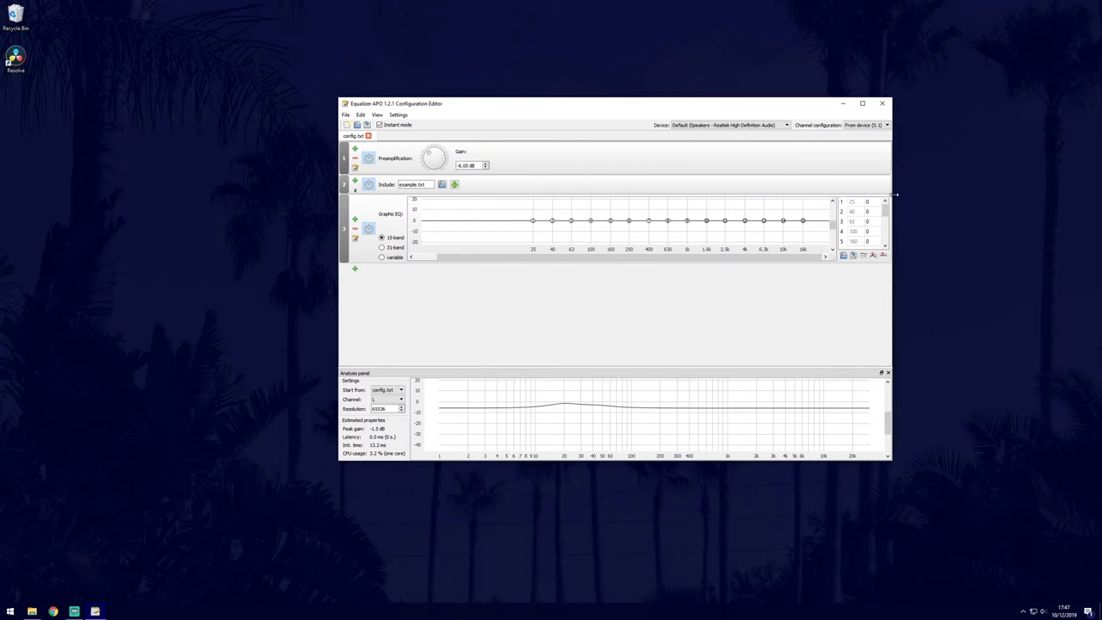
{"action": "left_click_drag", "start_coordinate": [721, 107], "coordinate": [674, 120]}
{"action": "left_click", "coordinate": [723, 102]}
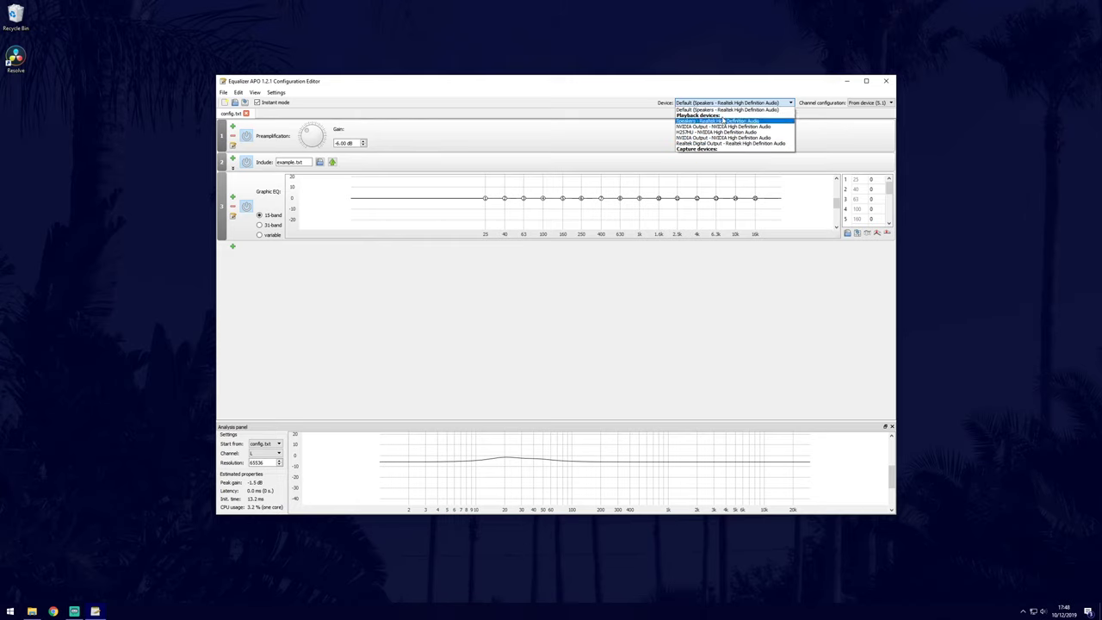
{"action": "left_click", "coordinate": [726, 108]}
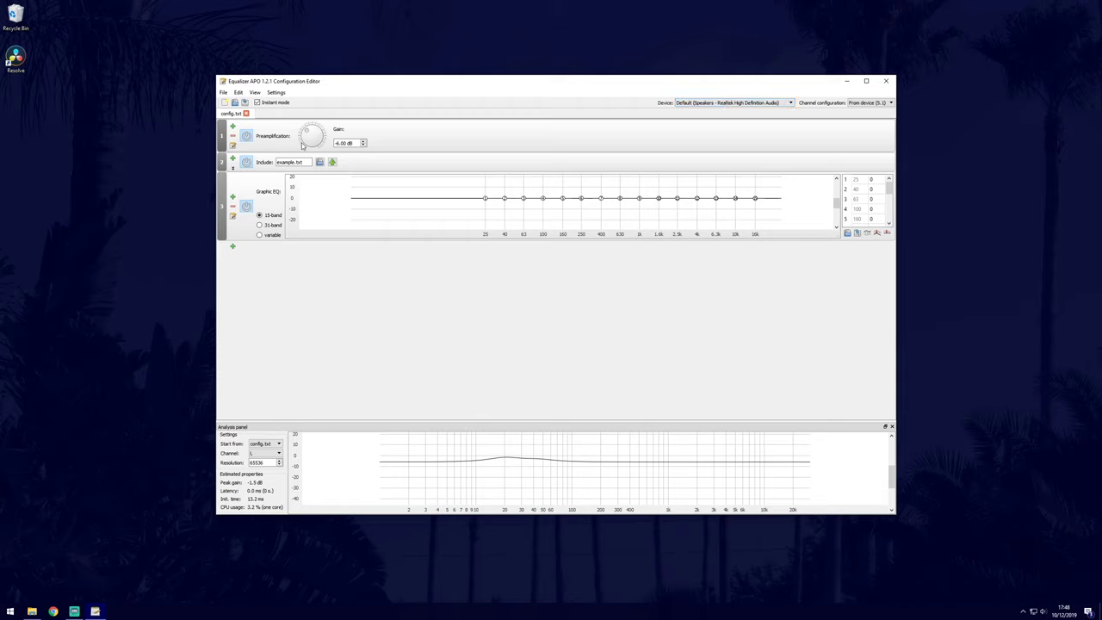
Raise the preamplification gain from -6.00 dB to 5.00 dB.
{"action": "left_click", "coordinate": [233, 247]}
{"action": "mouse_move", "coordinate": [257, 277]}
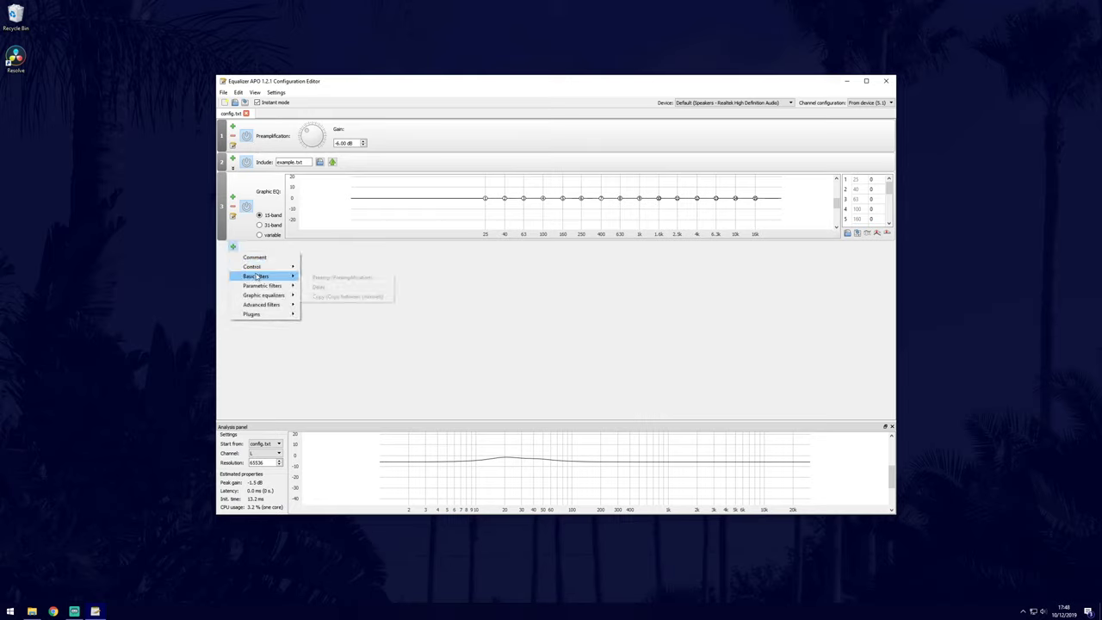
{"action": "left_click", "coordinate": [366, 146]}
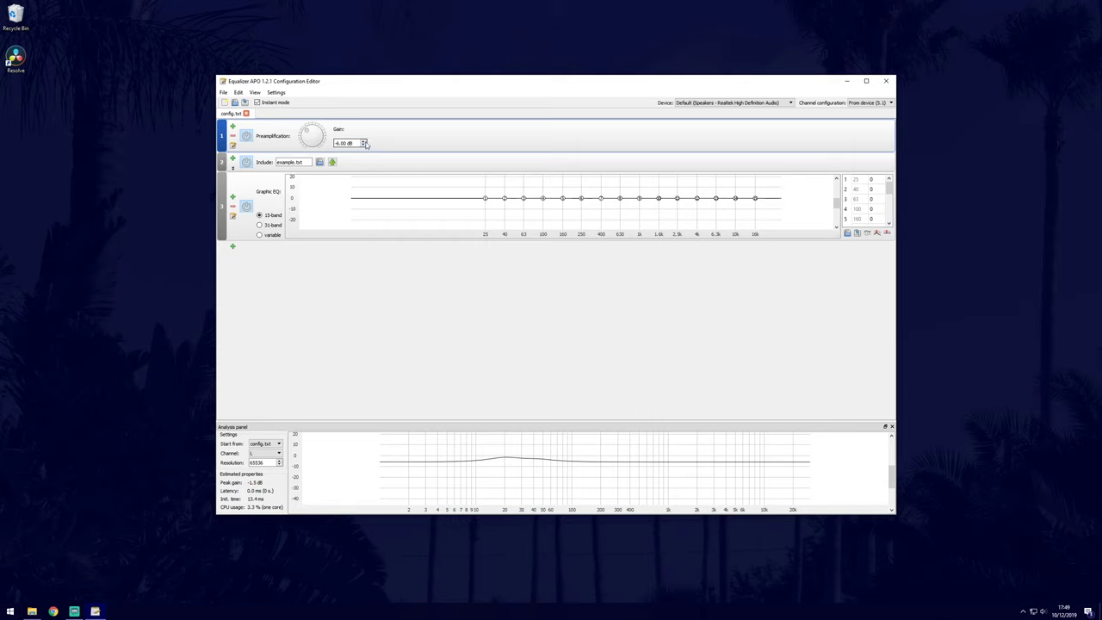
{"action": "left_click", "coordinate": [365, 143]}
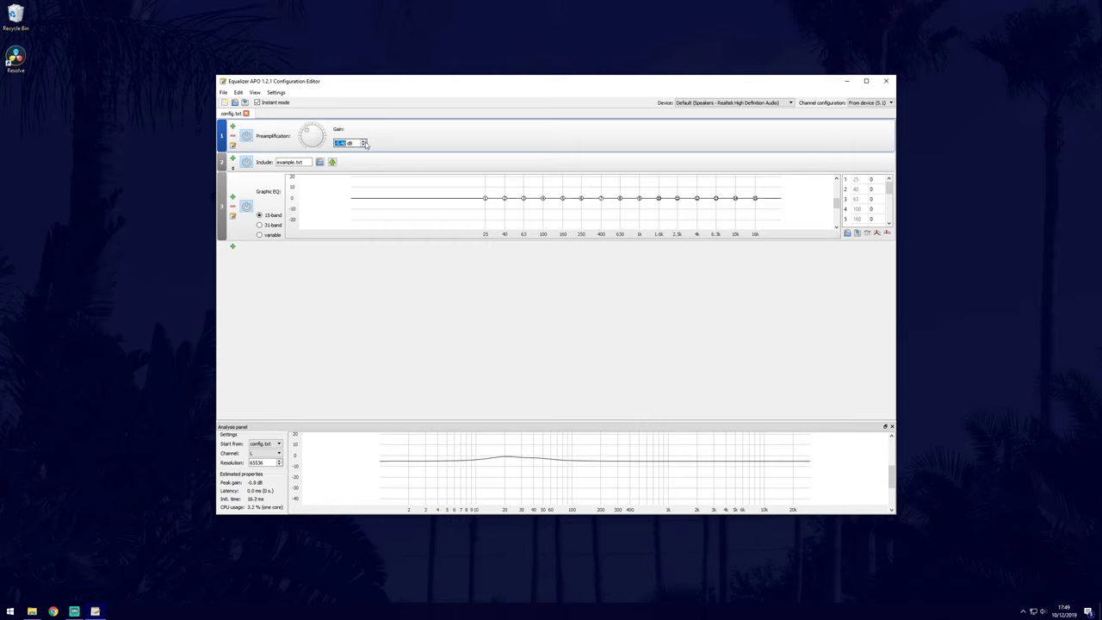
{"action": "scroll", "coordinate": [365, 143], "scroll_direction": "up", "scroll_amount": 5}
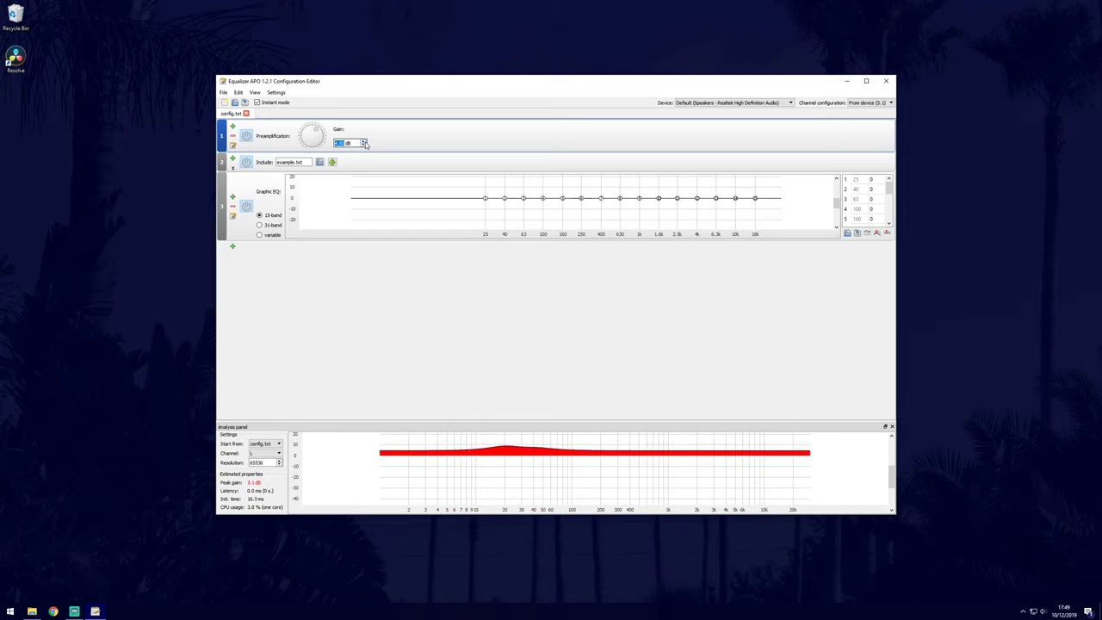
{"action": "key", "text": "Return"}
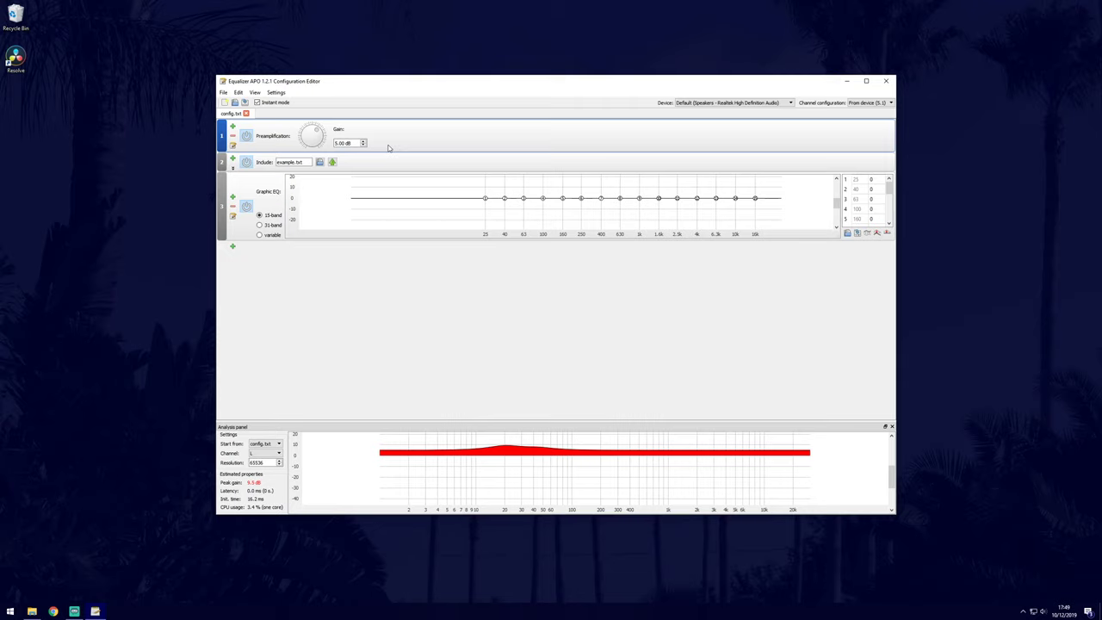
Save config.txt and close the Configuration Editor.
{"action": "left_click", "coordinate": [224, 92]}
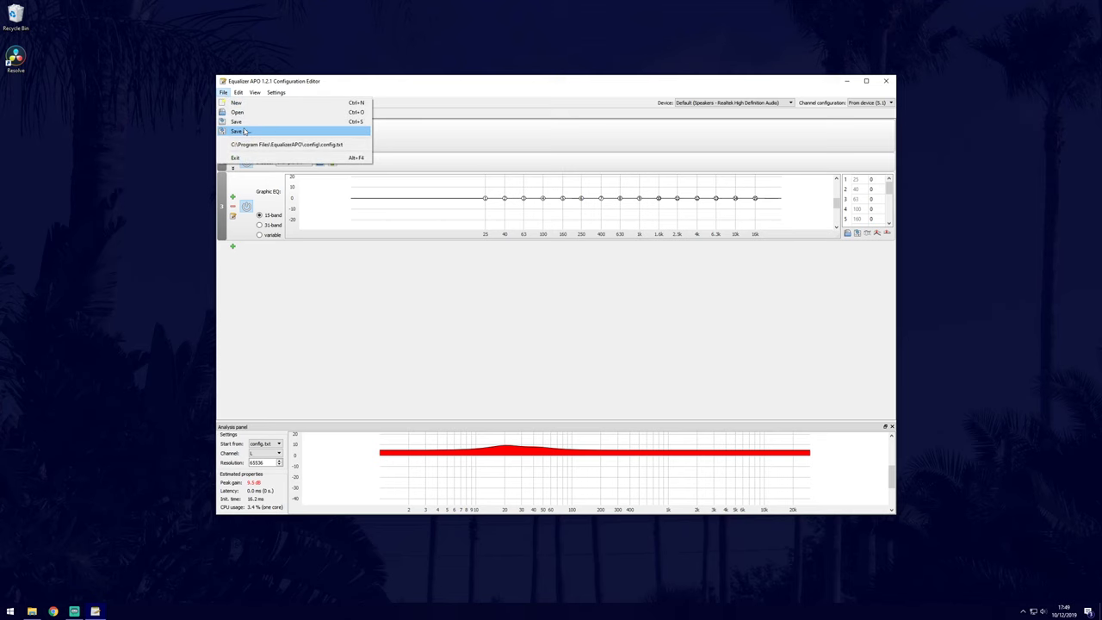
{"action": "left_click", "coordinate": [241, 121]}
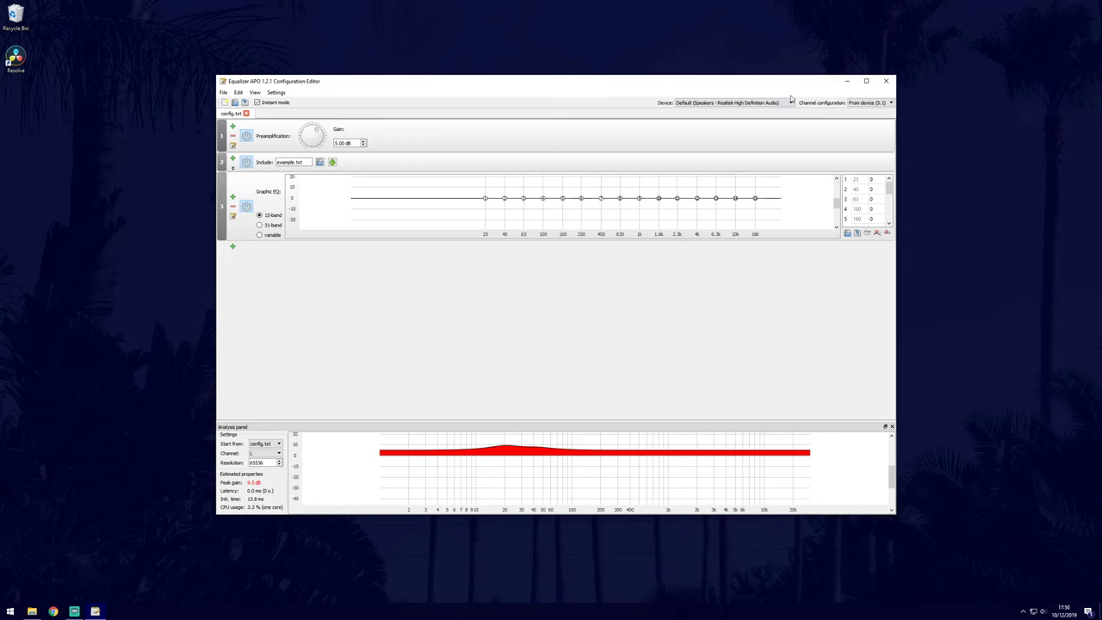
{"action": "left_click", "coordinate": [886, 81]}
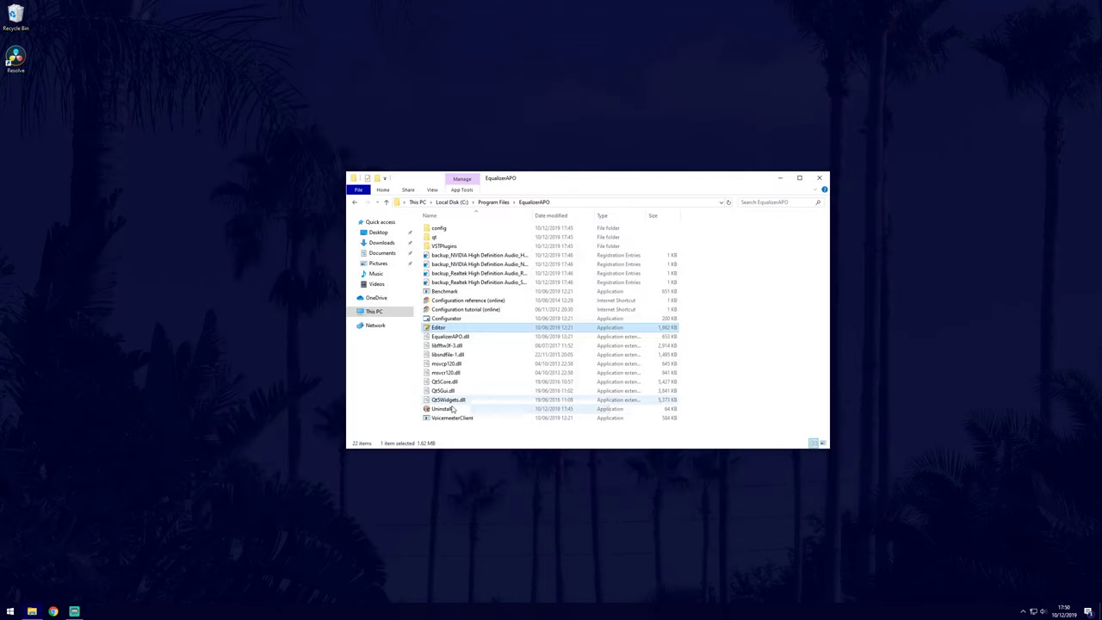
Close the EqualizerAPO folder window in File Explorer, leaving the desktop.
{"action": "left_click", "coordinate": [442, 410]}
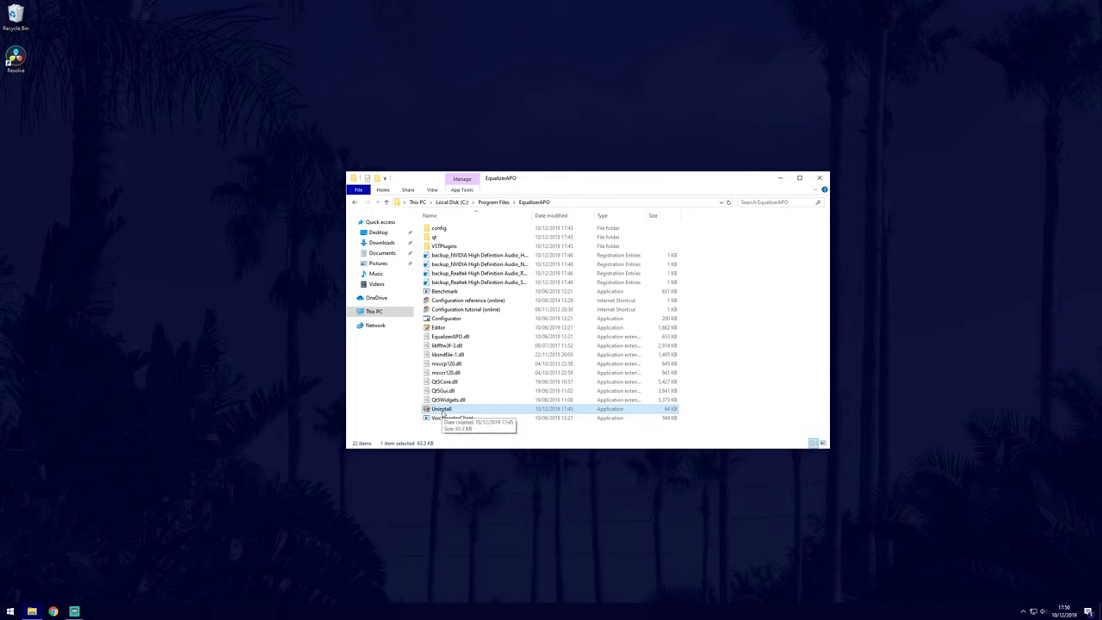
{"action": "left_click", "coordinate": [820, 178]}
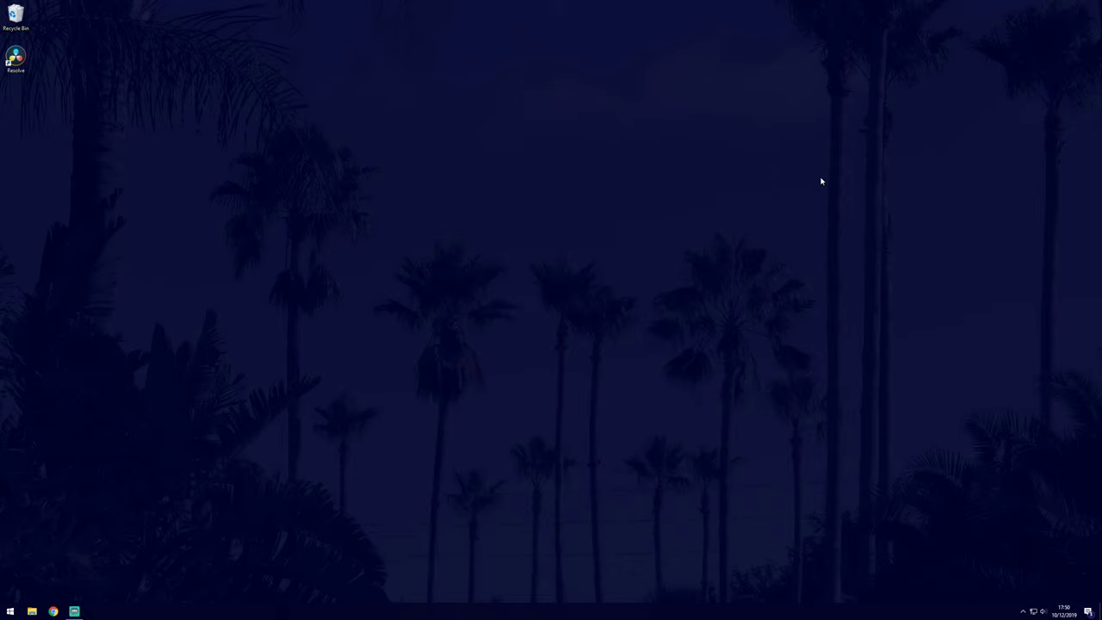